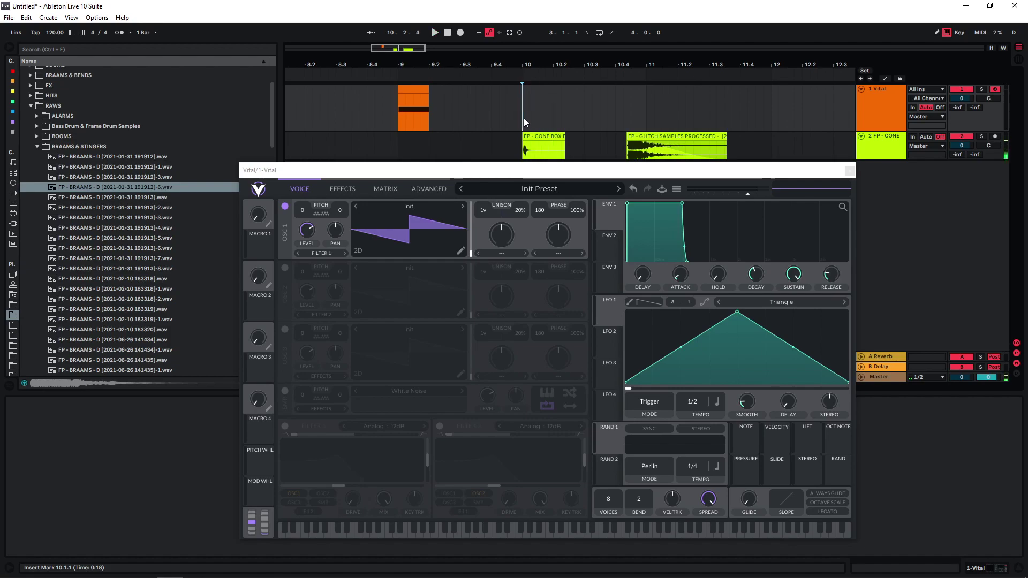
Disable oscillator 1, enable the sampler, and load the FP - CONE BOX FALLS-2 clip from the arrangement into it
click(285, 206)
click(285, 390)
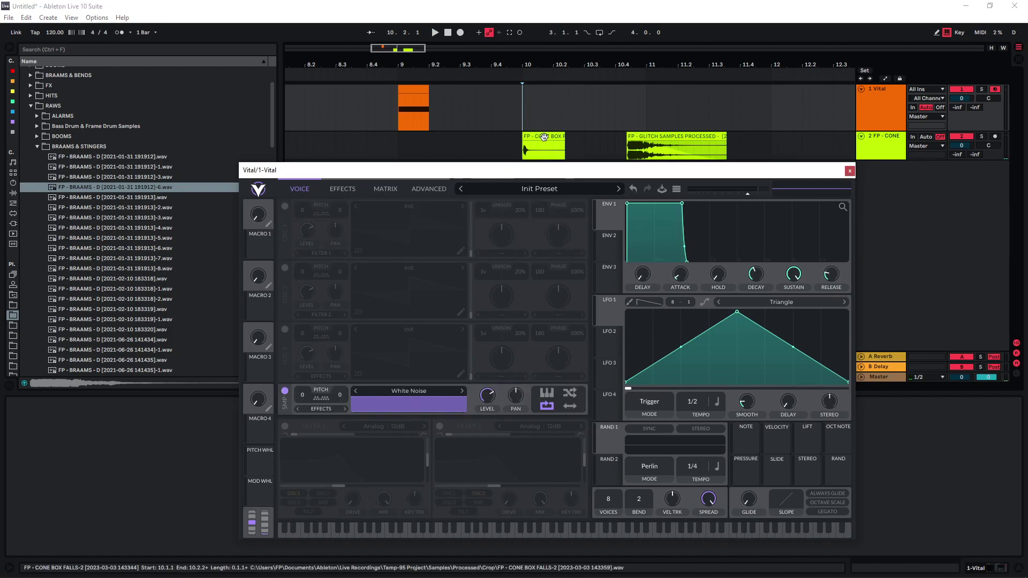
drag(543, 147, 391, 399)
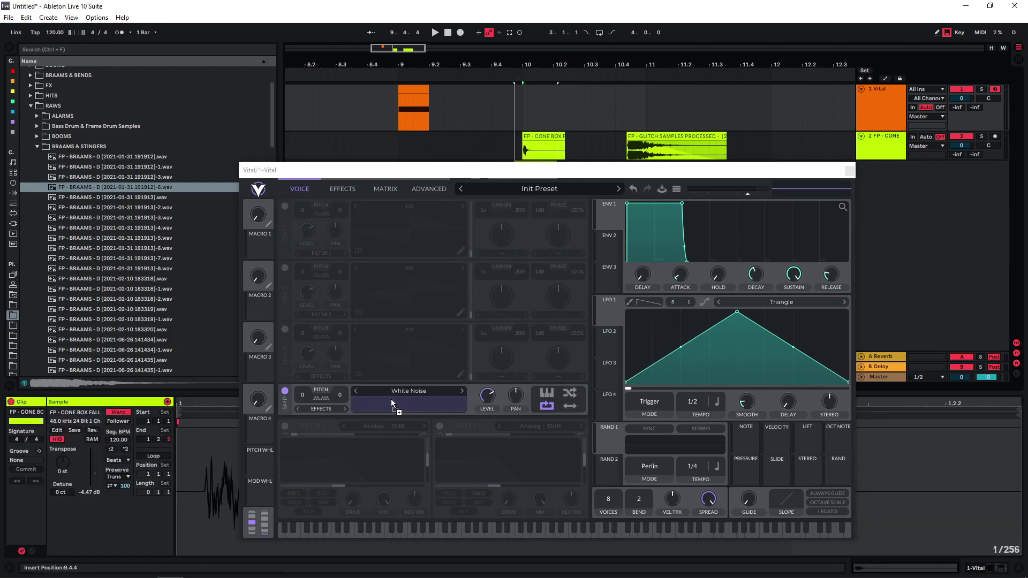
click(416, 170)
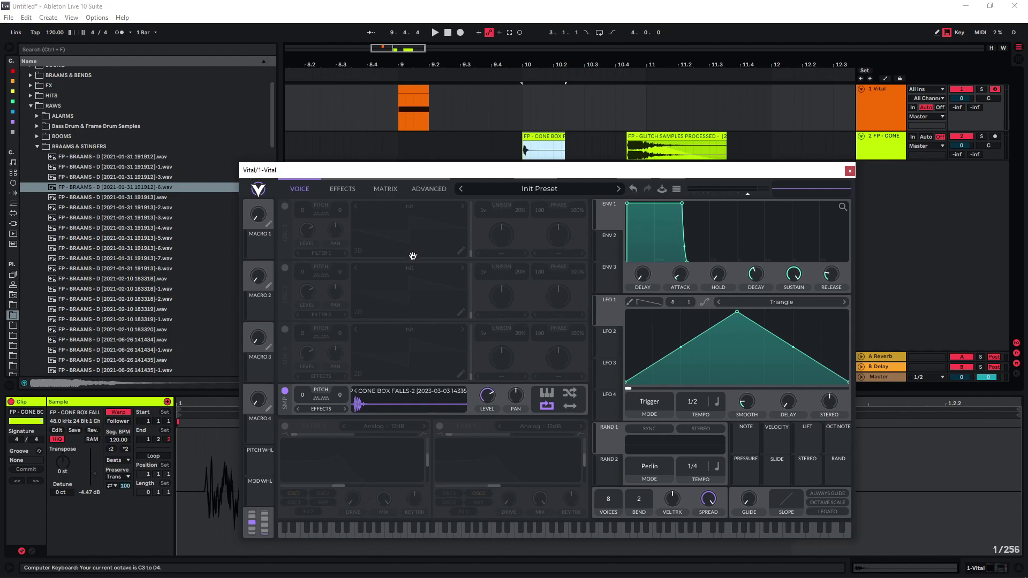
Audition the cone sample on notes in several octaves with and without the sampler's keyboard tracking
key(a)
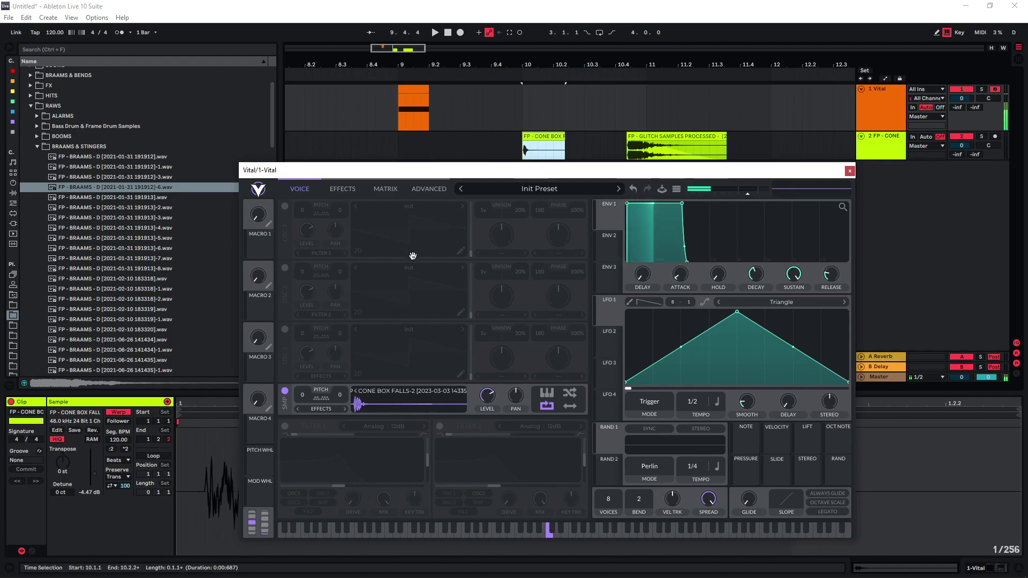
key(a)
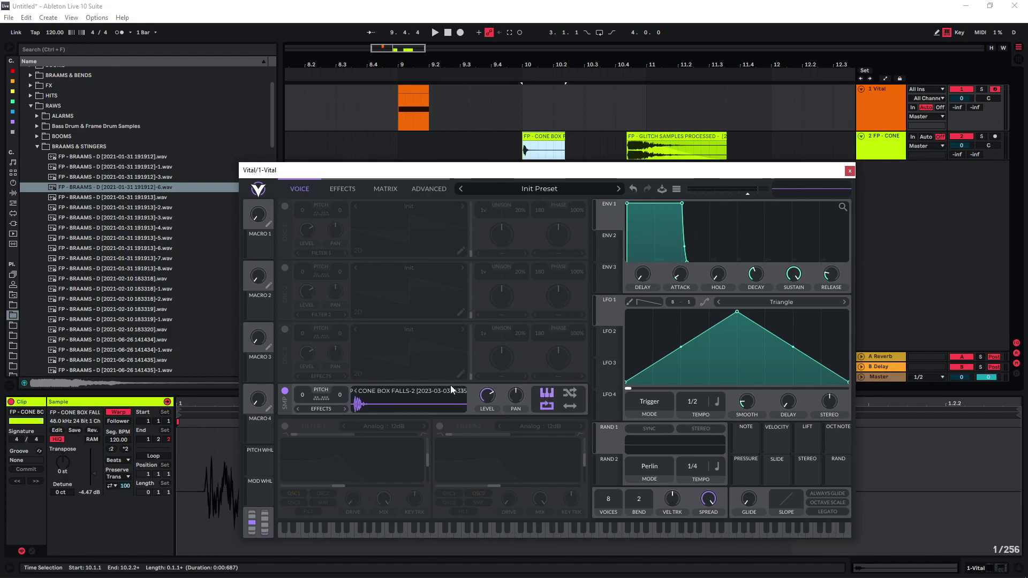
key(a)
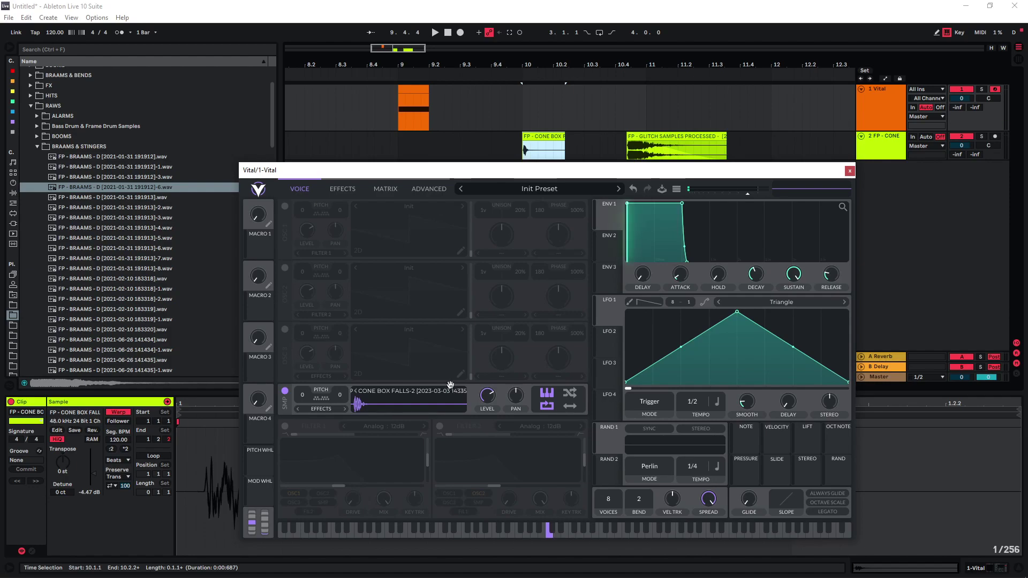
key(x)
key(a)
key(z)
key(z)
key(z)
key(a)
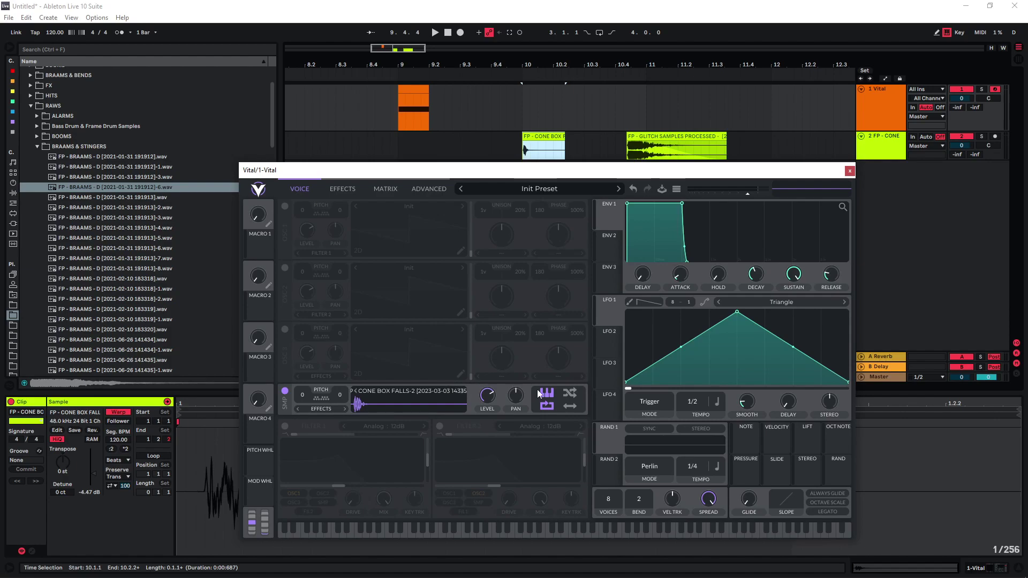
Enable Filter 1, set its type to Comb: Low High Comb, and route the sampler into it
click(285, 426)
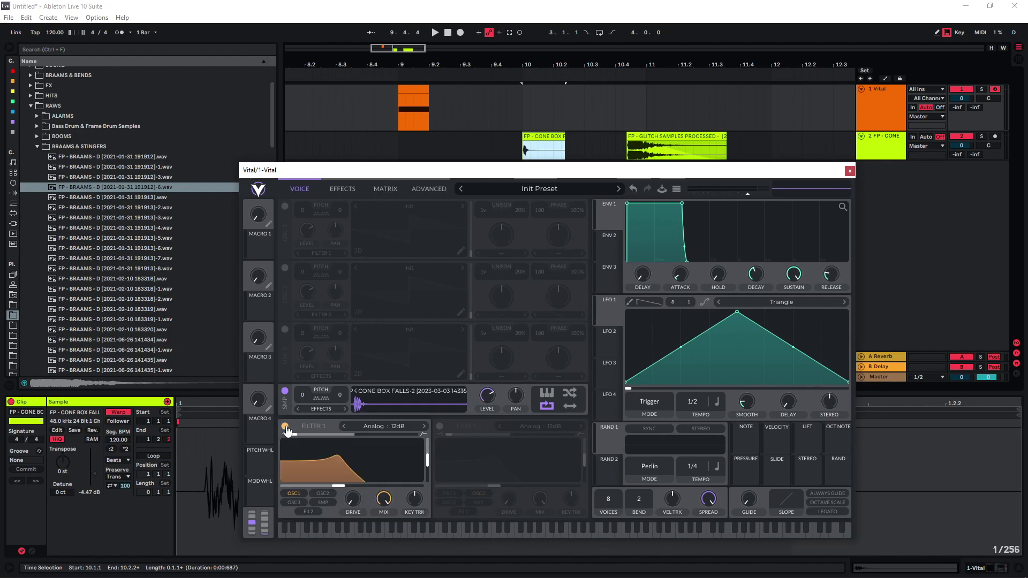
click(382, 424)
click(467, 508)
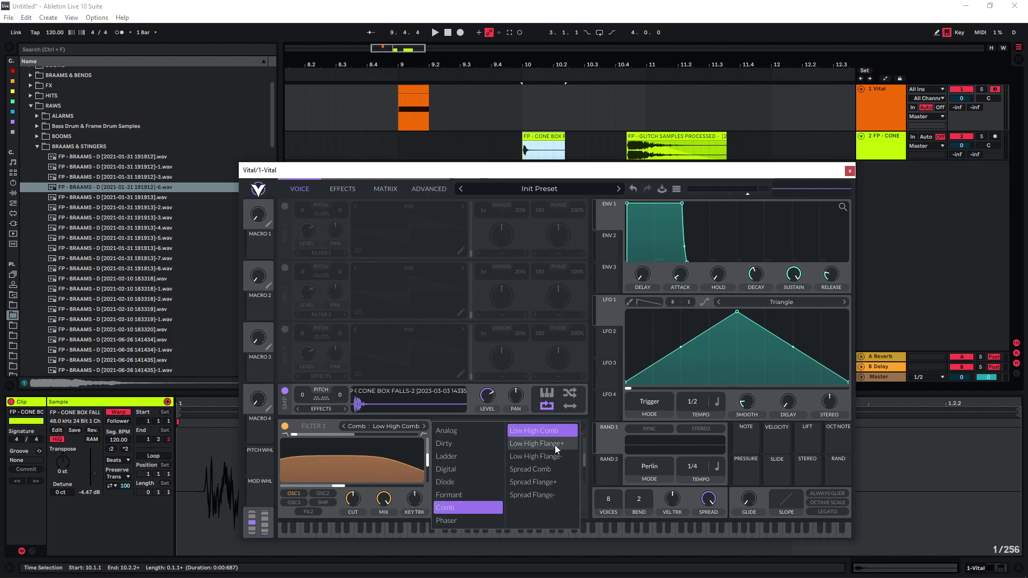
click(555, 433)
click(323, 502)
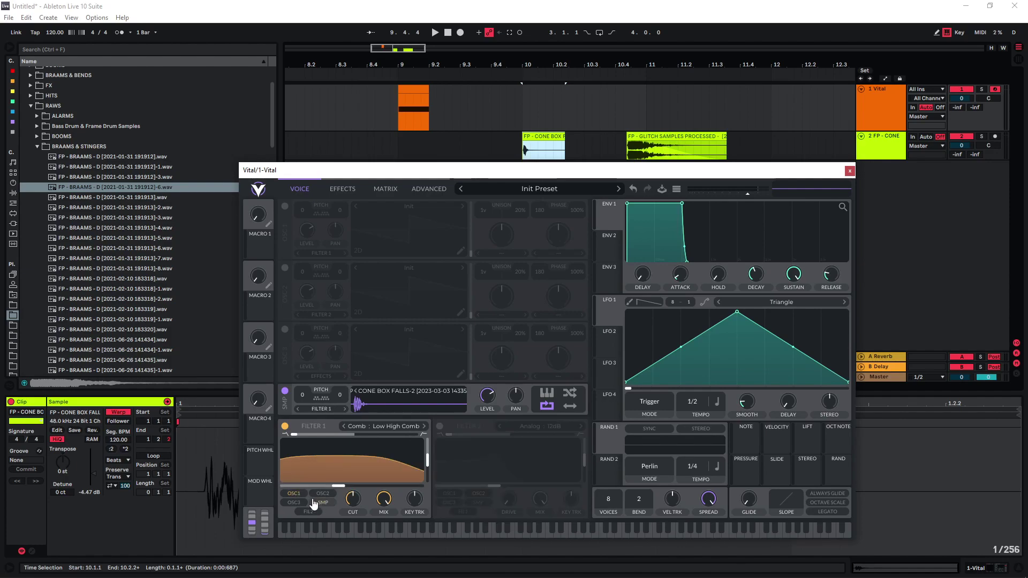
Raise the comb filter's resonance to maximum and lower its cutoff to the minimum while auditioning notes
drag(339, 486, 328, 487)
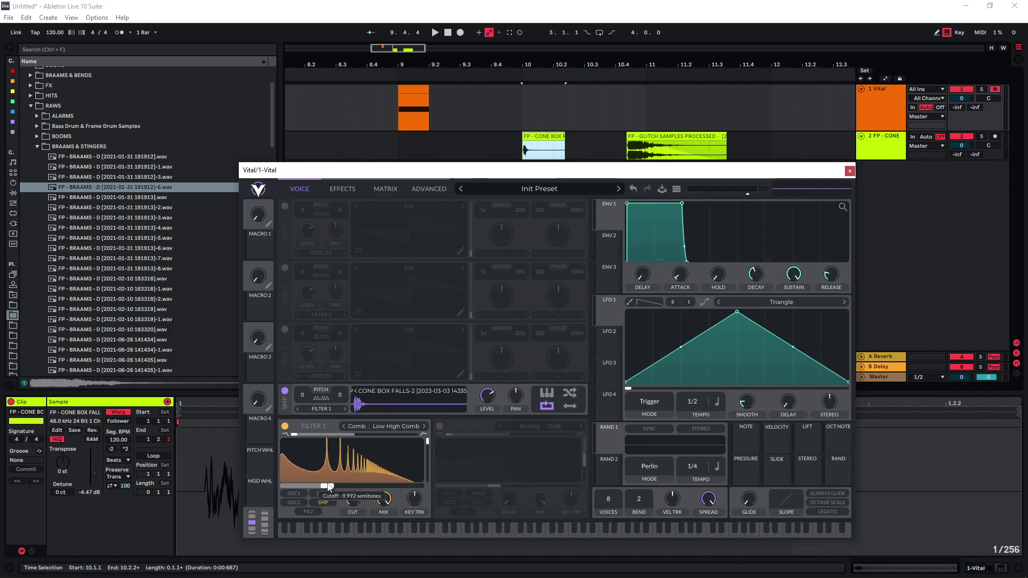
key(x)
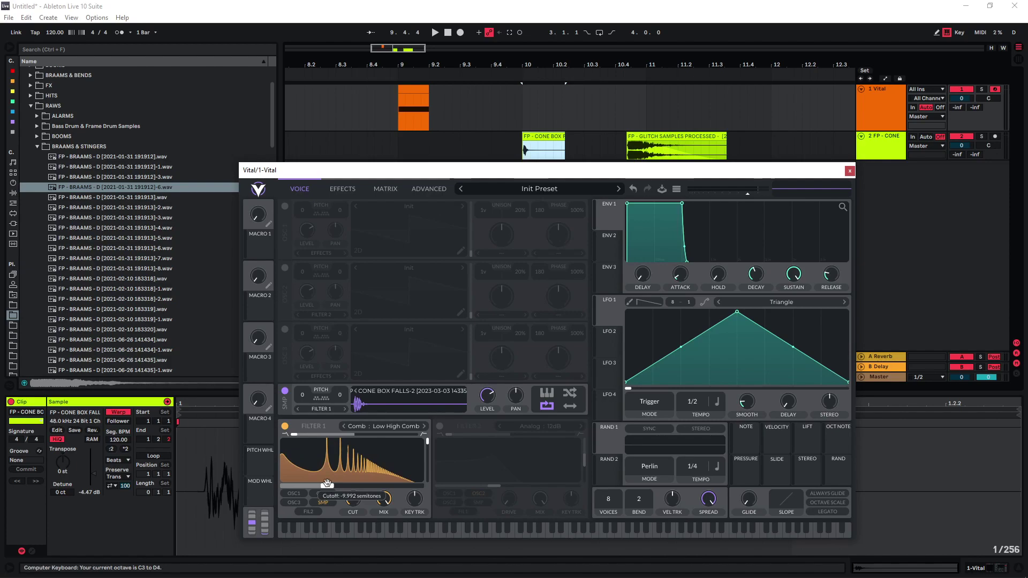
key(a)
drag(327, 484, 283, 485)
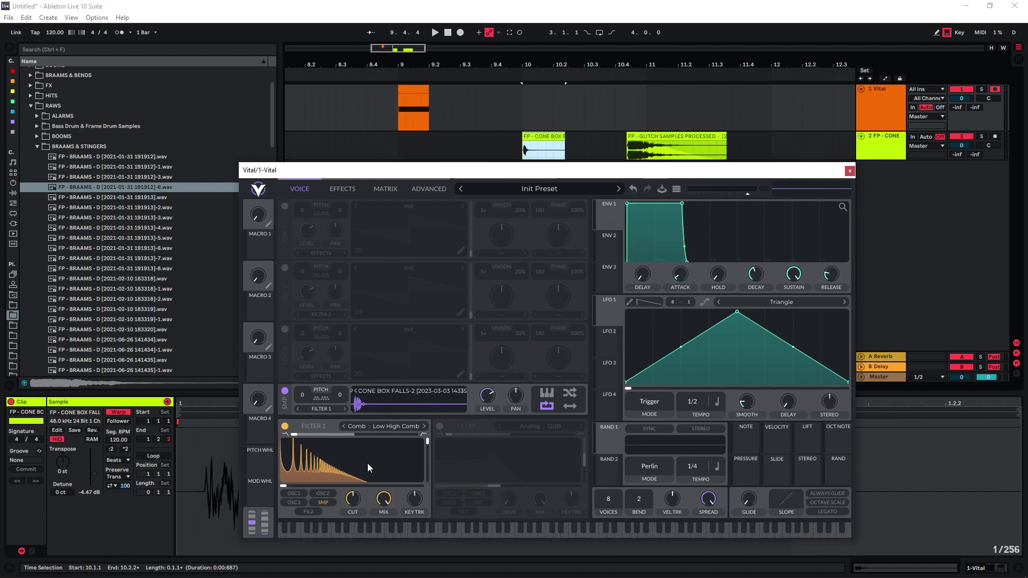
Modulate the Filter 1 cutoff with the Note source and audition the pitched result across octaves
drag(746, 435, 349, 452)
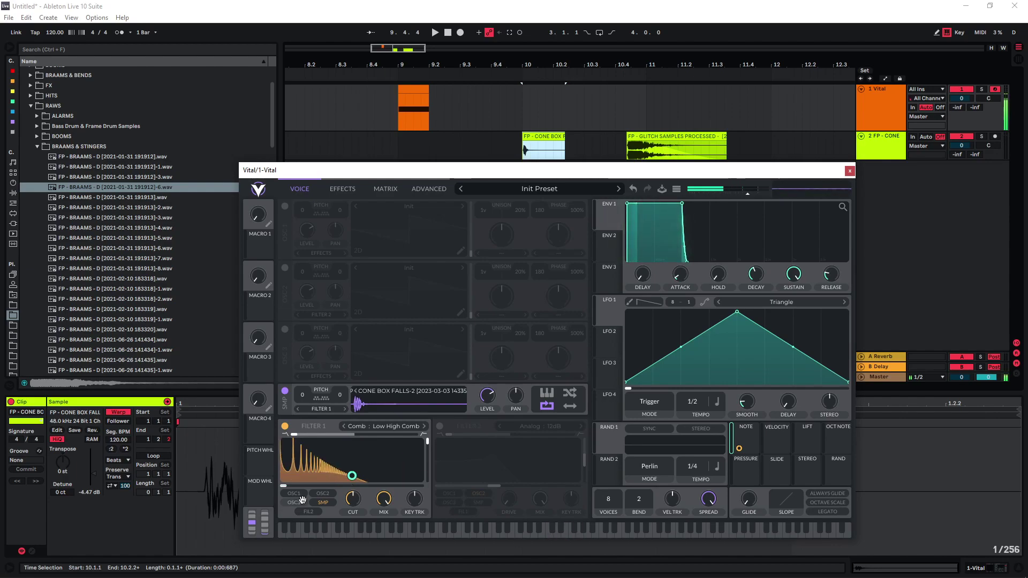
key(z)
key(k)
key(g)
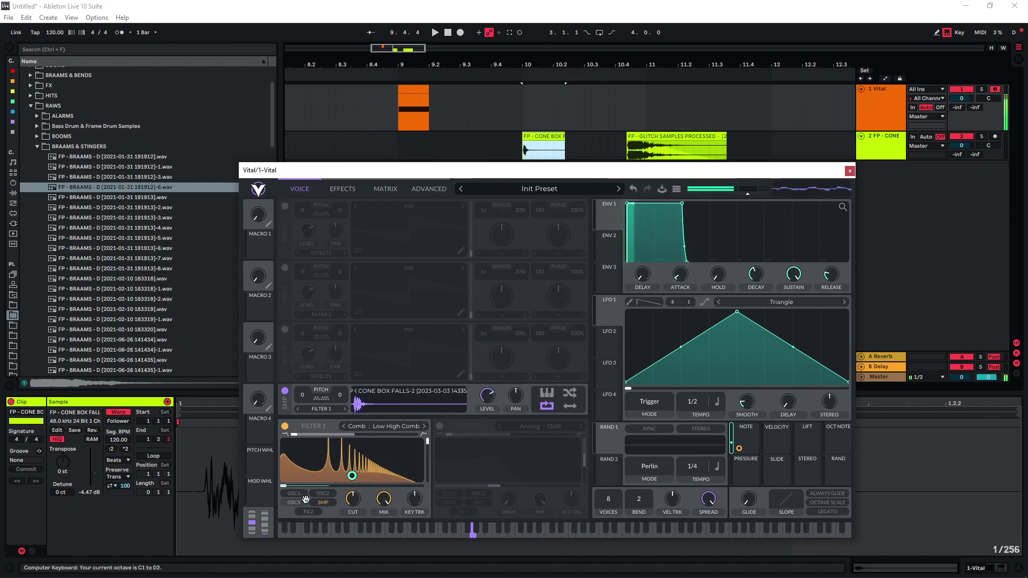
key(z)
key(a)
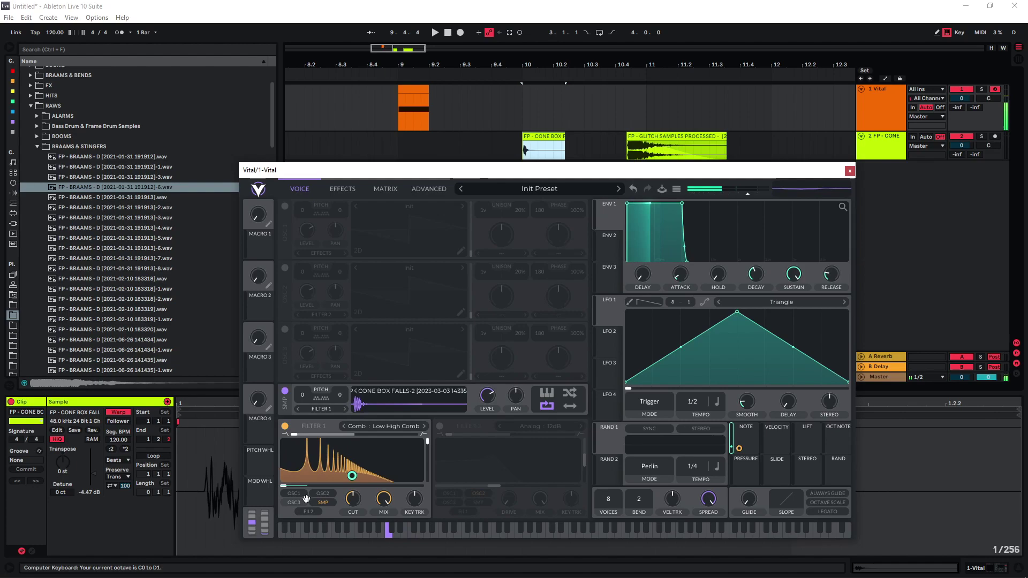
Enable the Compressor effect in Multiband mode and audition several notes of the comb-filtered sample
click(342, 189)
click(285, 242)
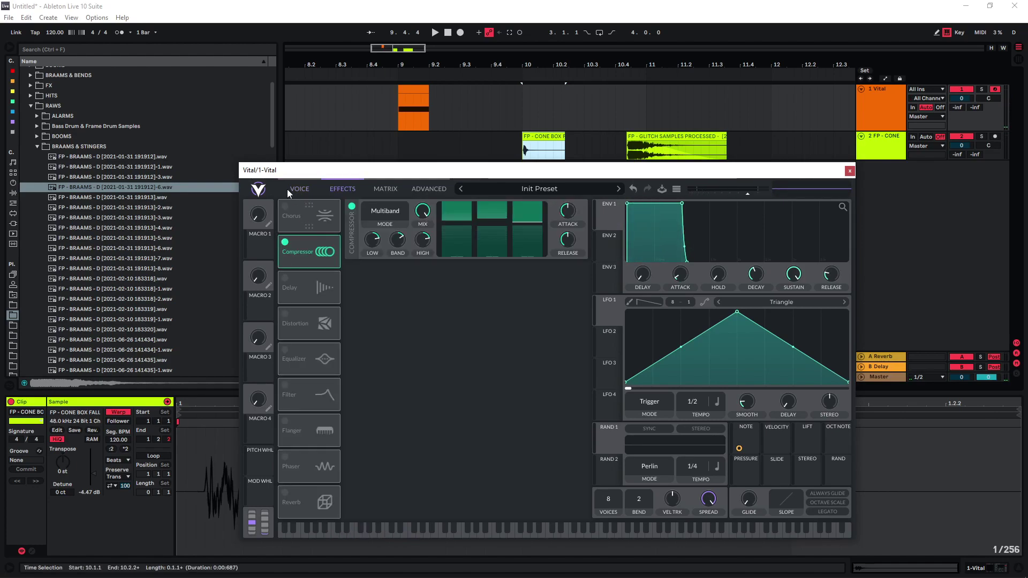
click(300, 189)
key(x)
key(a)
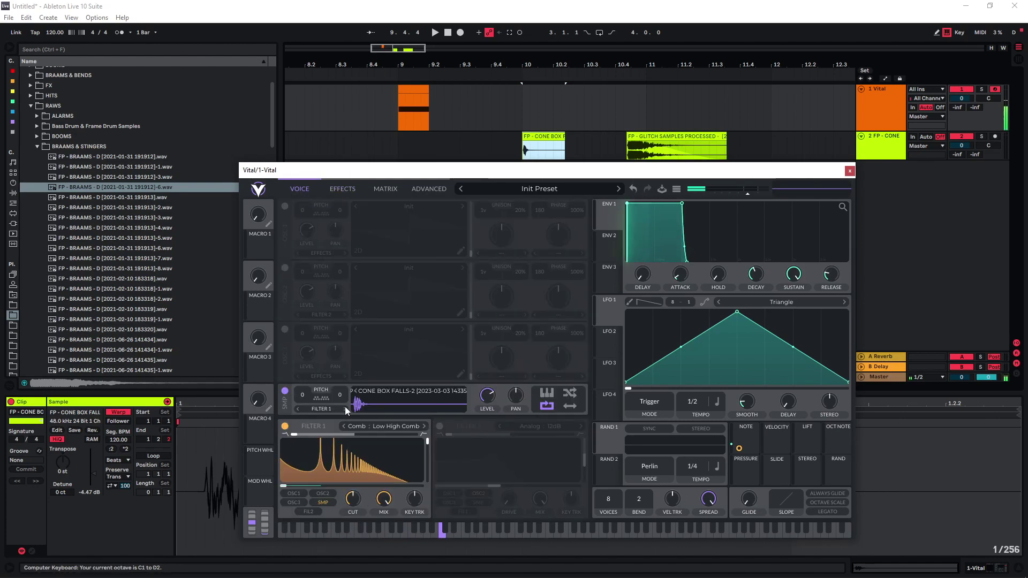
key(d)
key(g)
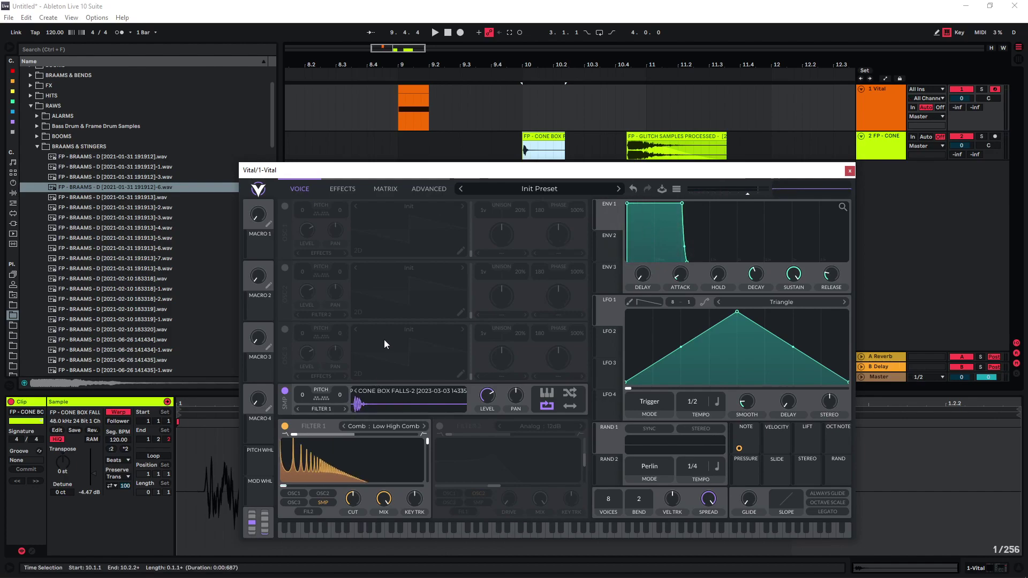
Review the compressor effect, Filter 1's comb types and its blend, and audition the sample in different octaves
click(342, 188)
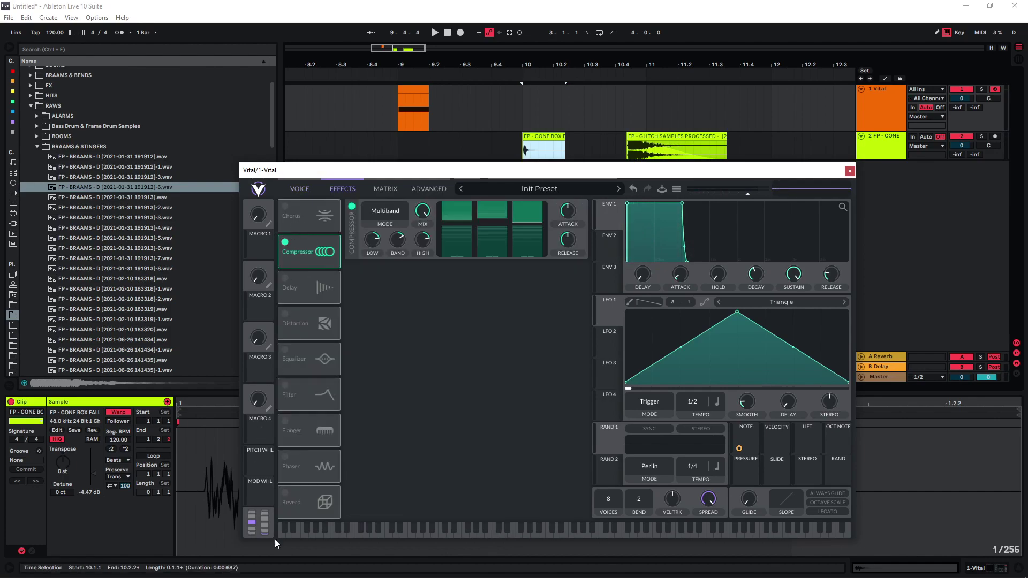
click(300, 189)
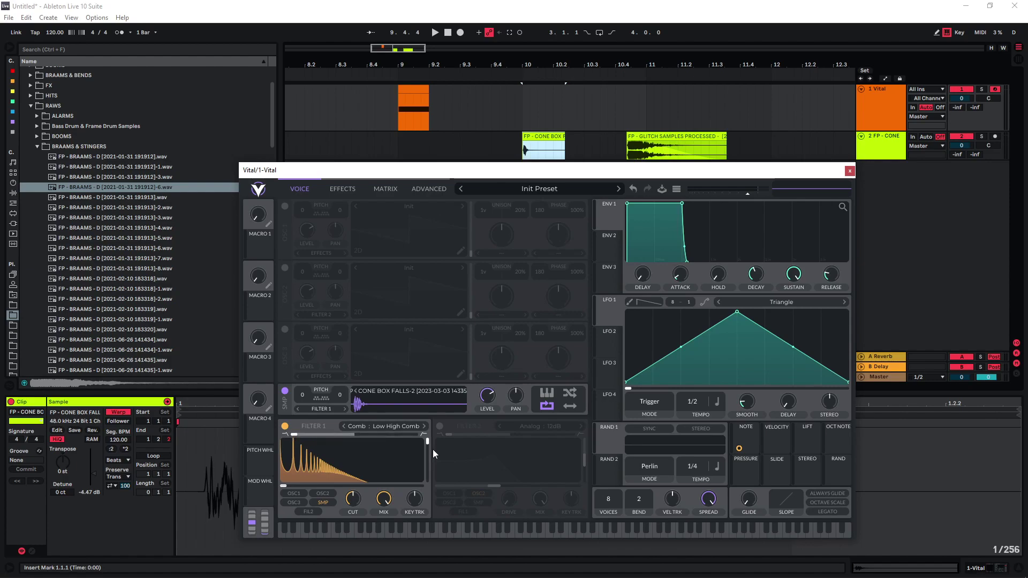
click(392, 425)
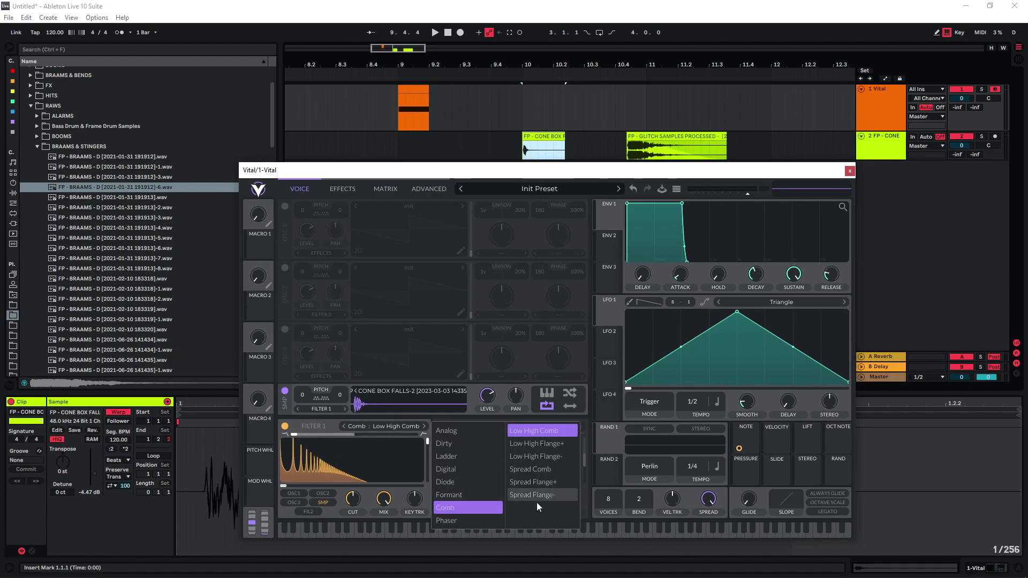
click(325, 426)
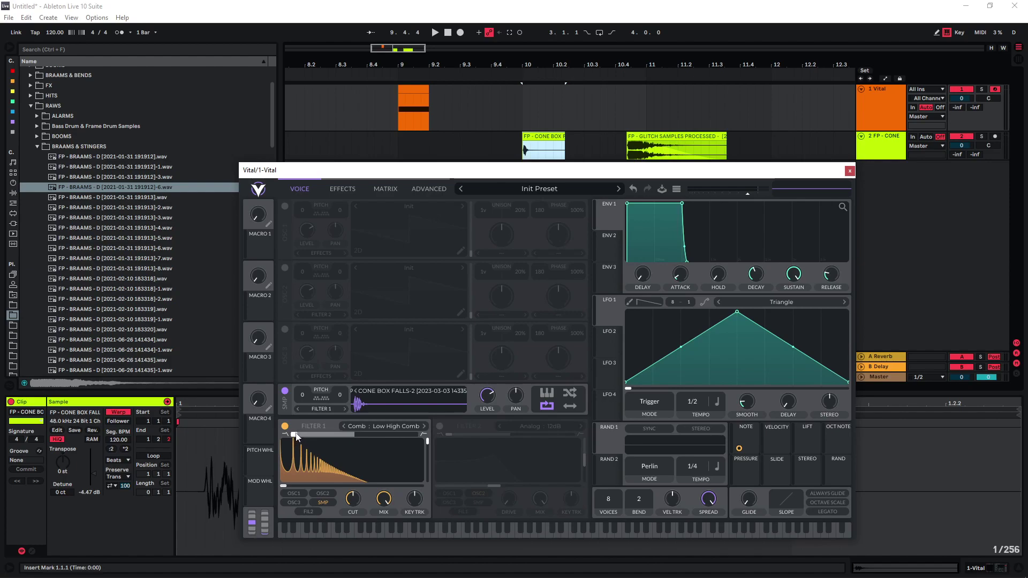
mouse_move(294, 434)
mouse_down()
mouse_move(351, 434)
mouse_move(292, 428)
mouse_up()
key(a)
key(z)
key(z)
key(a)
key(a)
Replace the sampler's source with the FP - GLITCH SAMPLES PROCESSED clip and audition it at several octaves
drag(662, 136, 393, 342)
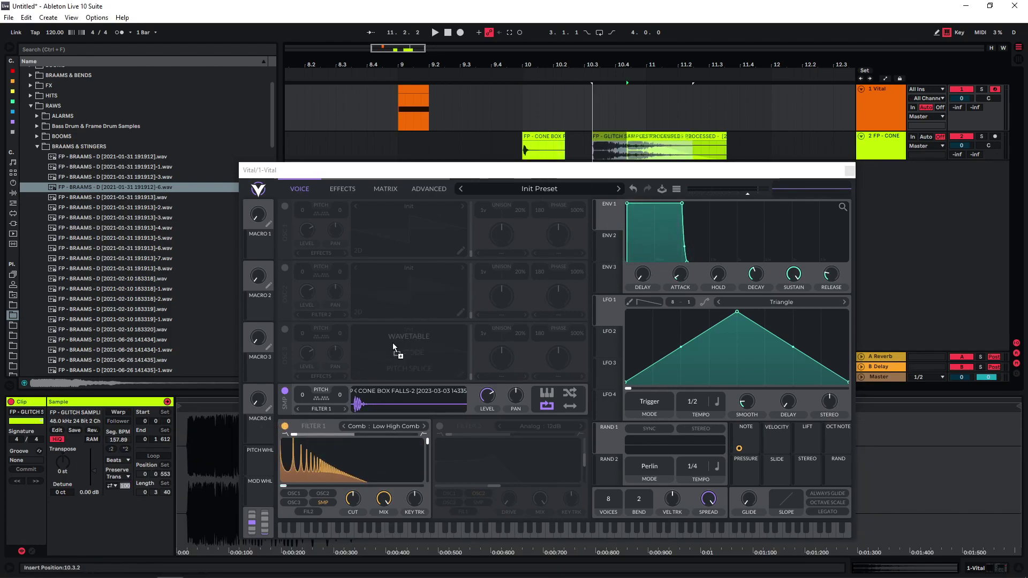
drag(376, 400, 376, 400)
key(a)
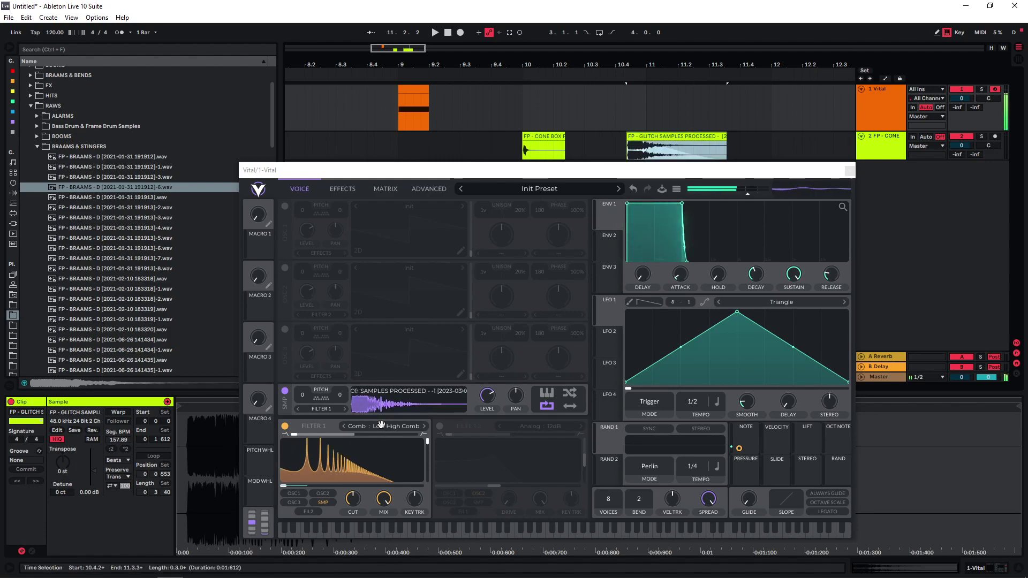
key(x)
key(a)
key(x)
key(a)
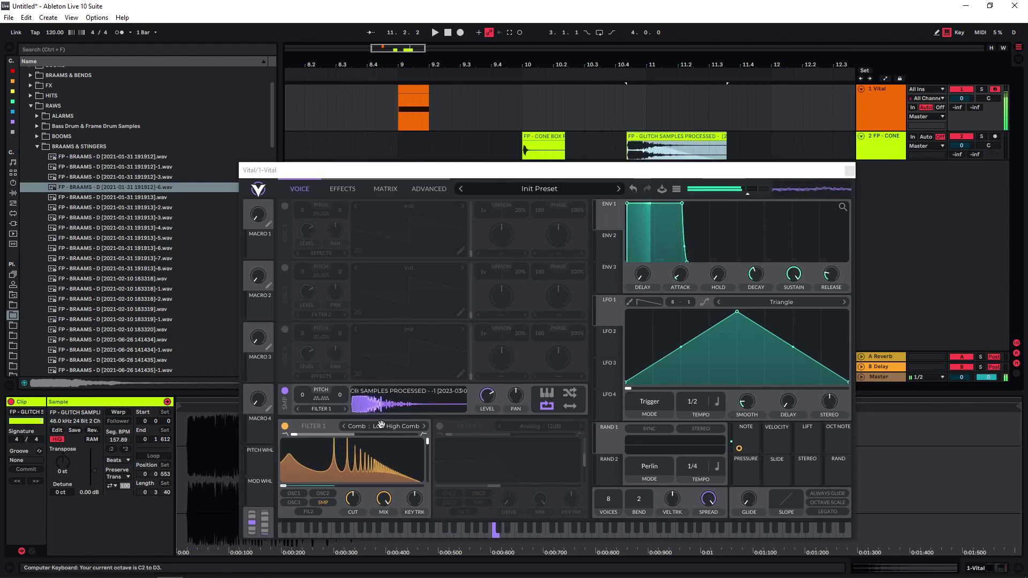
key(x)
key(a)
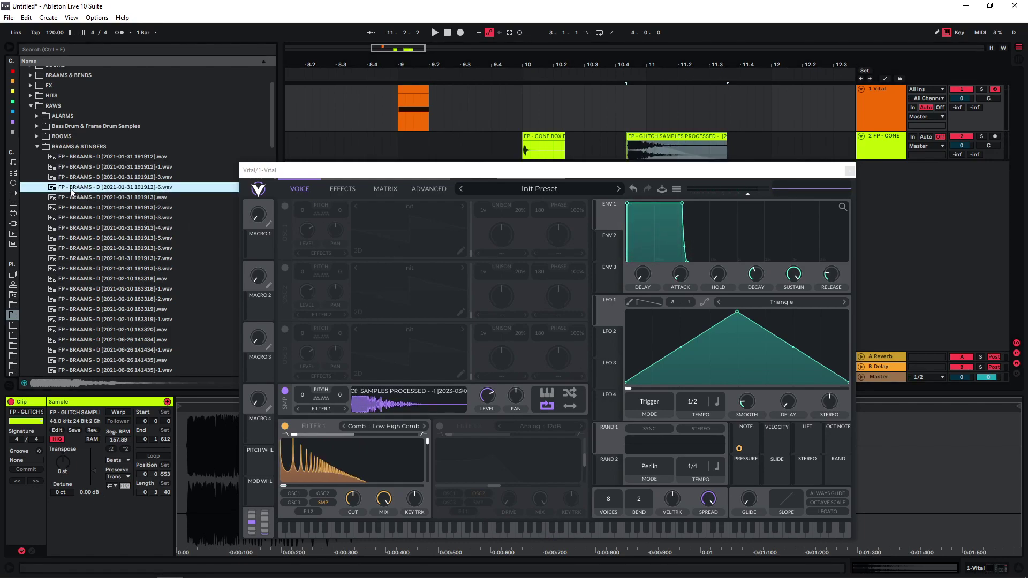
drag(71, 191, 395, 396)
key(a)
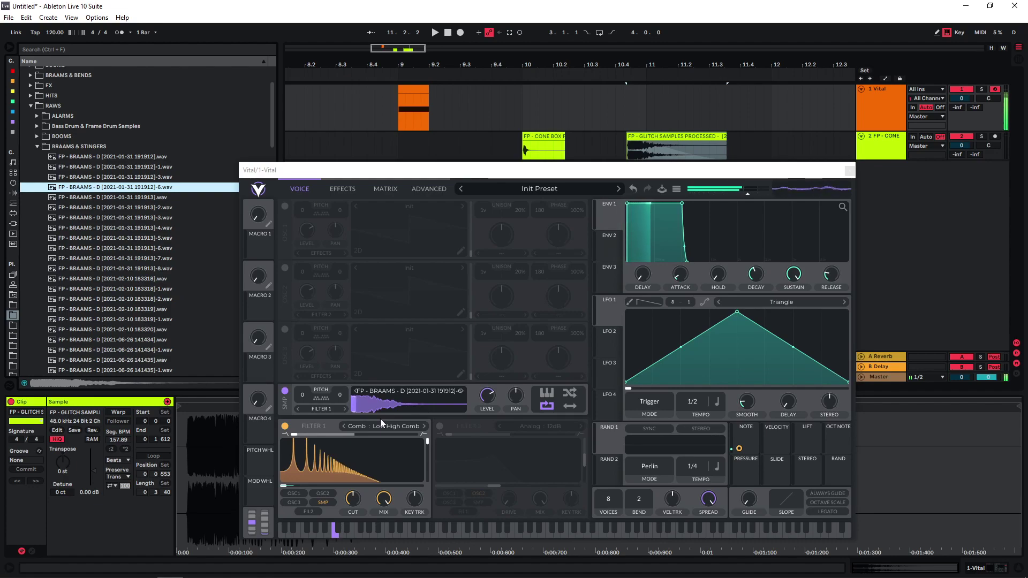
mouse_move(294, 434)
mouse_down()
mouse_move(353, 438)
mouse_move(277, 434)
mouse_up()
key(x)
key(a)
key(x)
Modulate the sampler level with LFO 1 at 1.000, shape the LFO as a short downward decay curve, and audition notes
drag(736, 312, 489, 411)
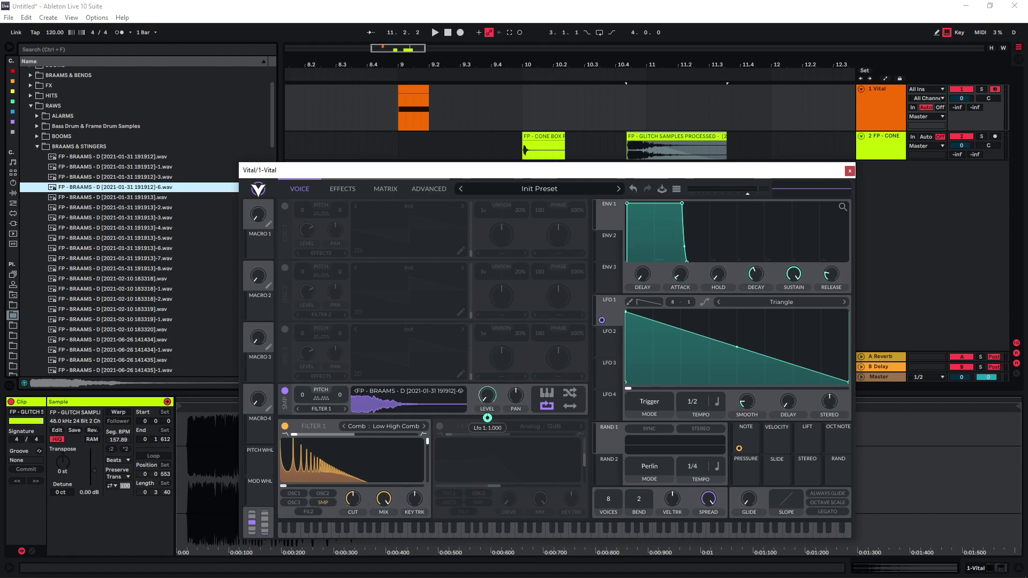
double_click(677, 333)
drag(676, 332, 652, 376)
key(a)
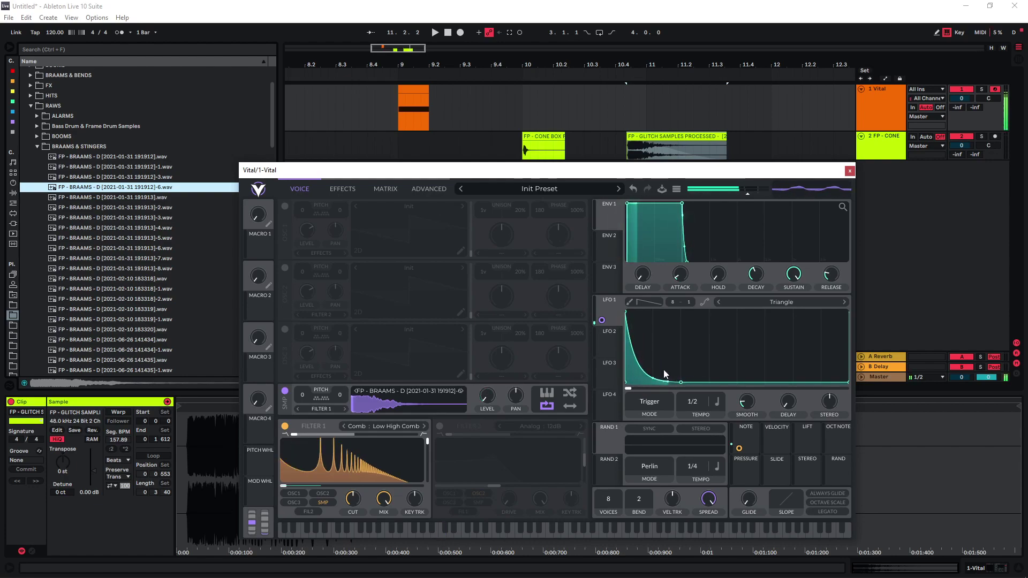
key(x)
key(a)
key(d)
key(g)
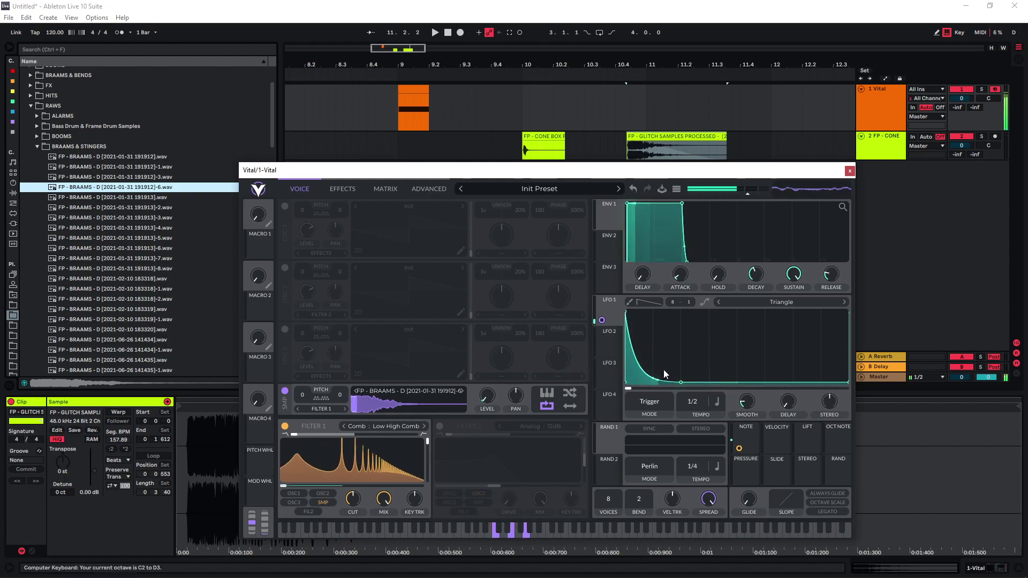
mouse_move(289, 434)
mouse_down()
mouse_move(329, 437)
mouse_move(294, 435)
mouse_up()
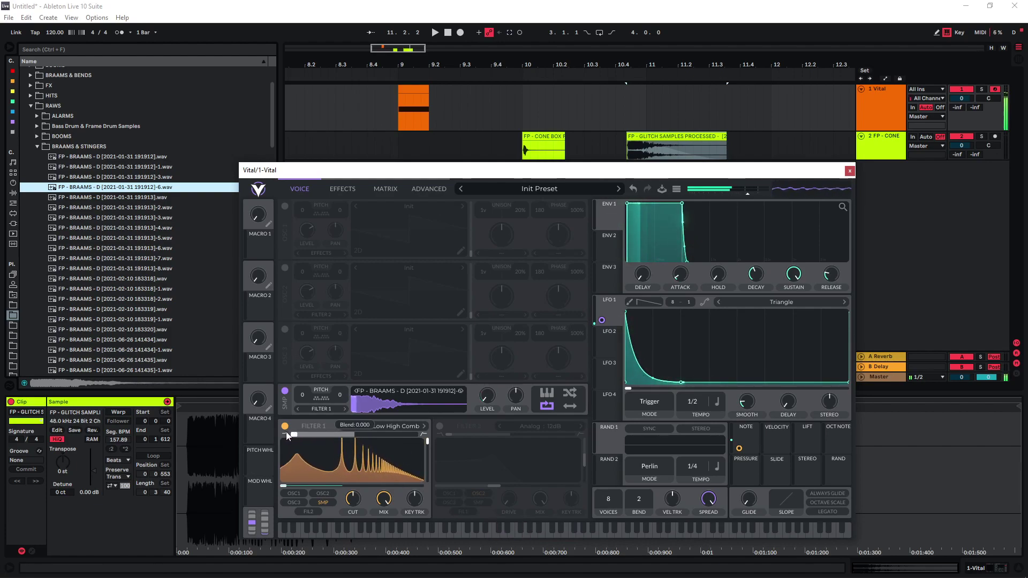
key(Left)
click(36, 199)
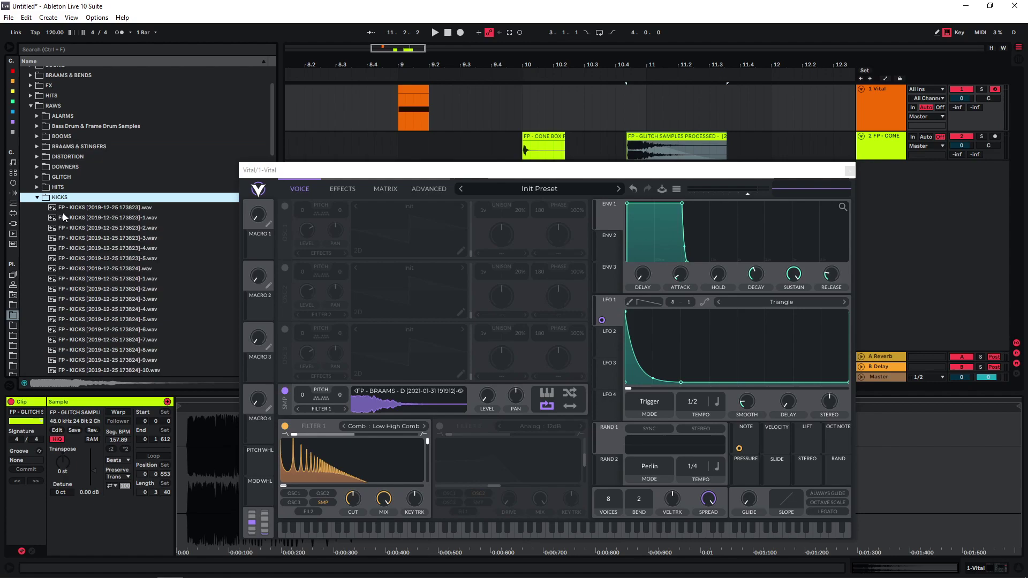
click(98, 299)
drag(82, 303, 381, 397)
Audition the kick sample through the comb filter on various notes and octaves while trying the filter blend
key(g)
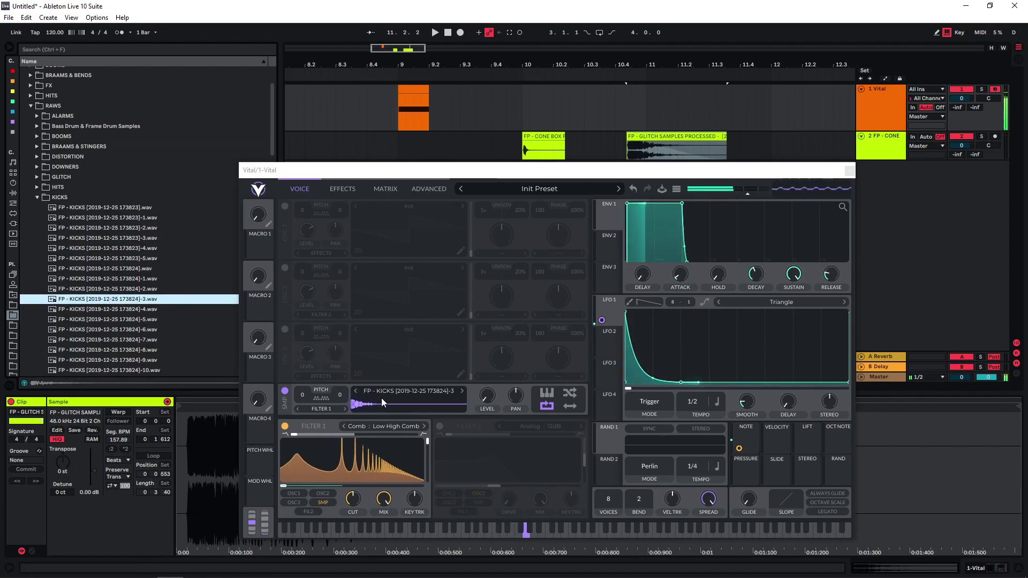
key(d)
key(g)
key(x)
key(x)
key(a)
key(d)
key(a)
key(d)
key(z)
key(z)
key(z)
key(a)
drag(294, 434, 273, 433)
key(d)
key(g)
key(a)
key(g)
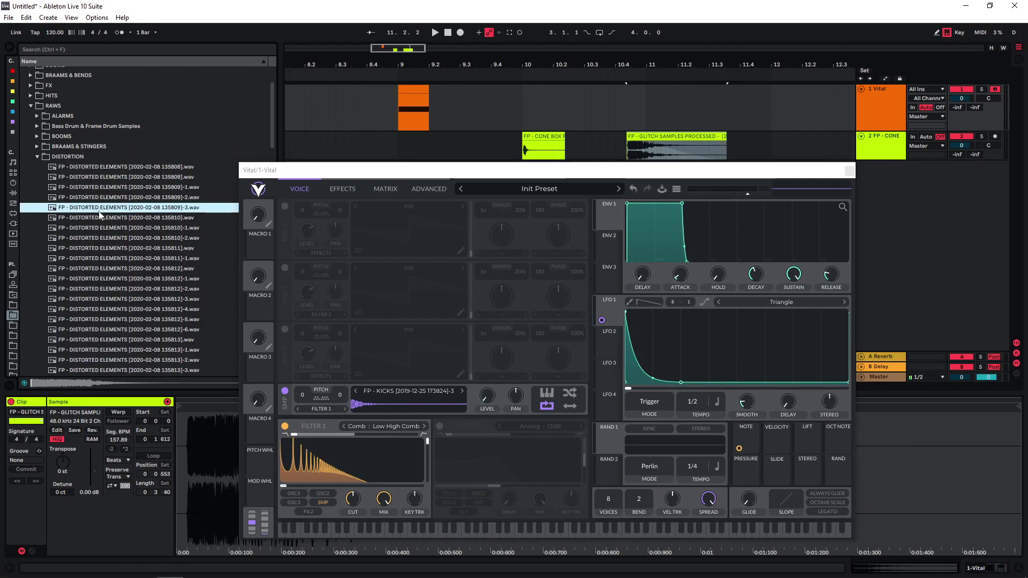
drag(92, 213, 400, 407)
key(a)
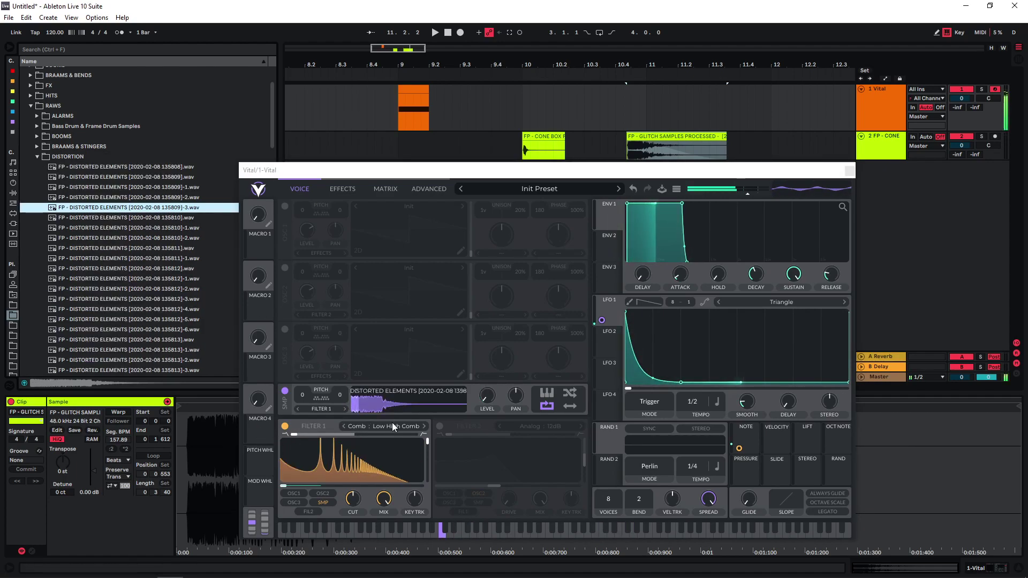
key(g)
Reshape LFO 1 into a longer, gentler downward decay and audition notes at different octaves
drag(653, 378, 678, 292)
key(a)
drag(680, 381, 710, 384)
key(a)
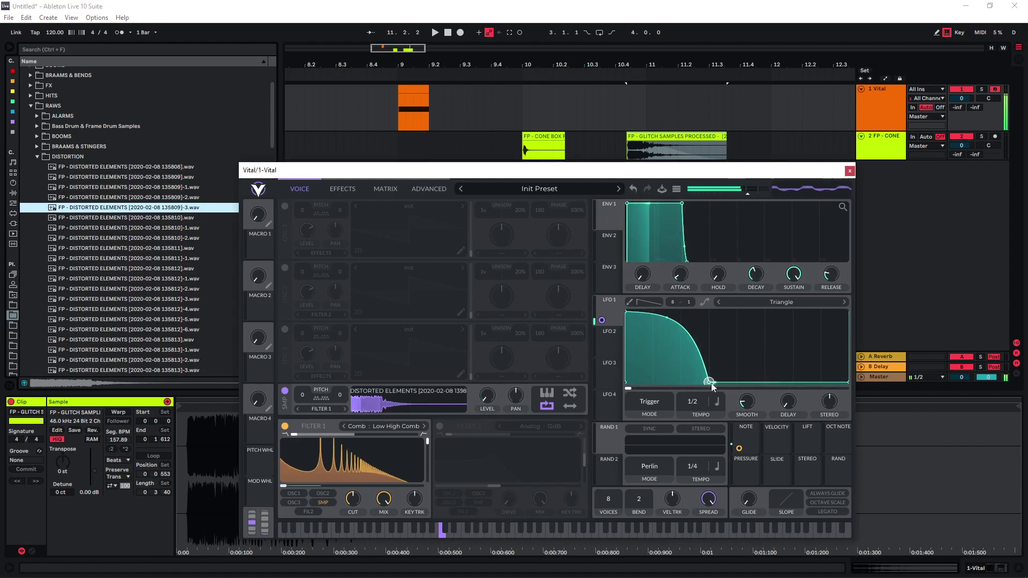
key(a)
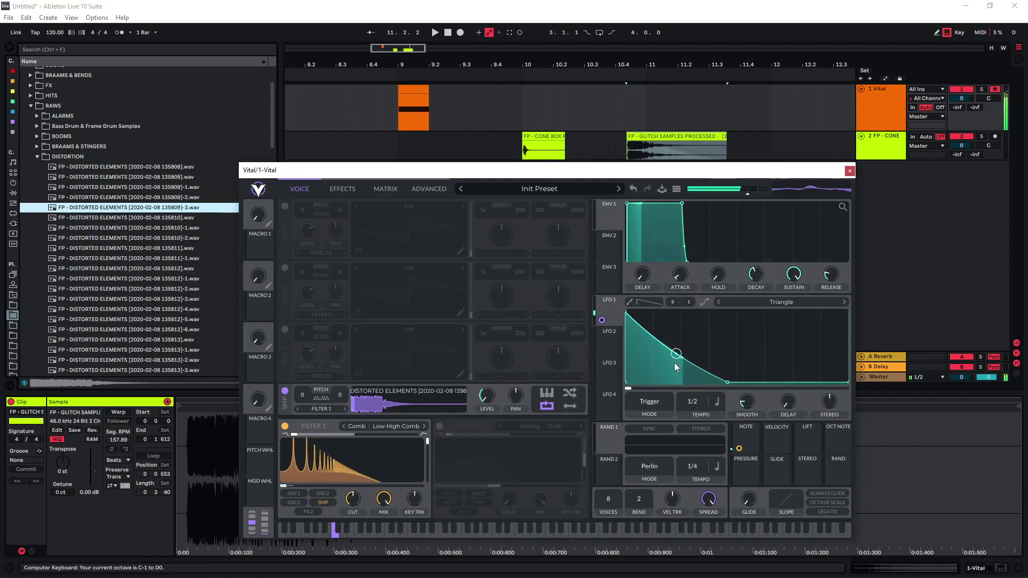
key(d)
key(g)
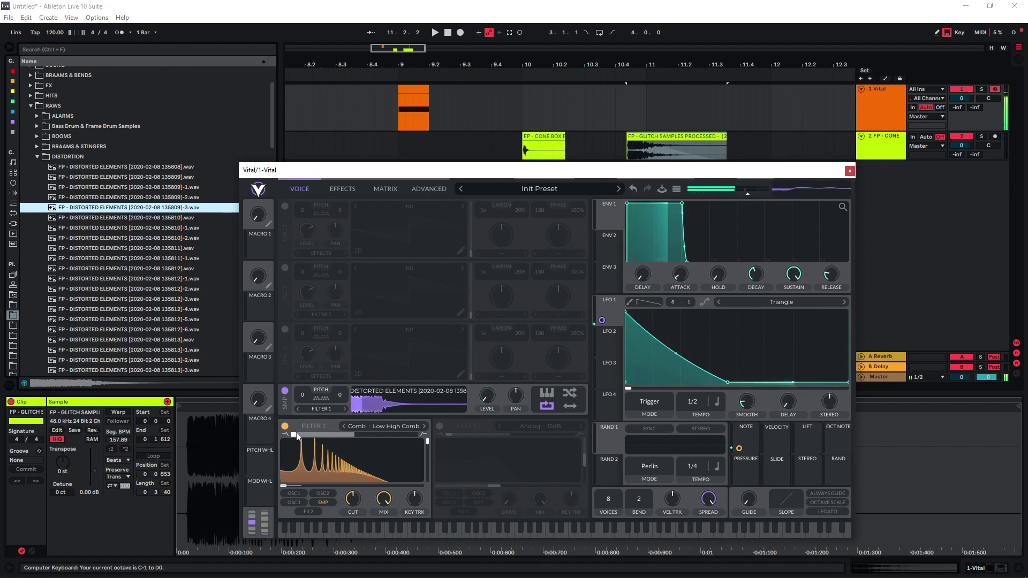
Try a higher blend on the Low High Comb filter with a test note, and reset the blend to its default
drag(294, 435, 335, 433)
key(a)
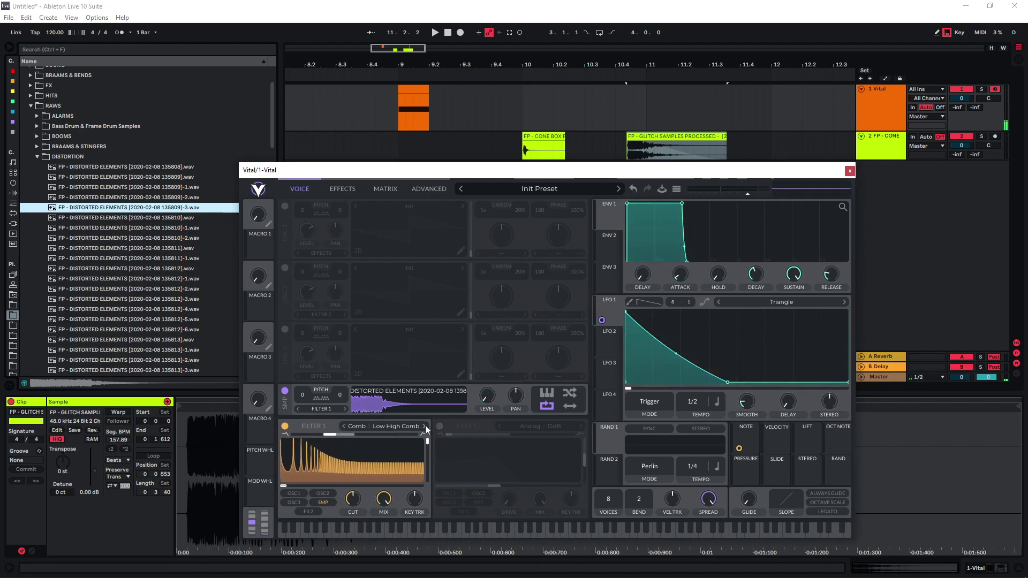
double_click(337, 433)
Compare the Low High Flange- and Spread Comb styles in Filter 1, raise the filter blend, and return to Low High Flange-
click(424, 426)
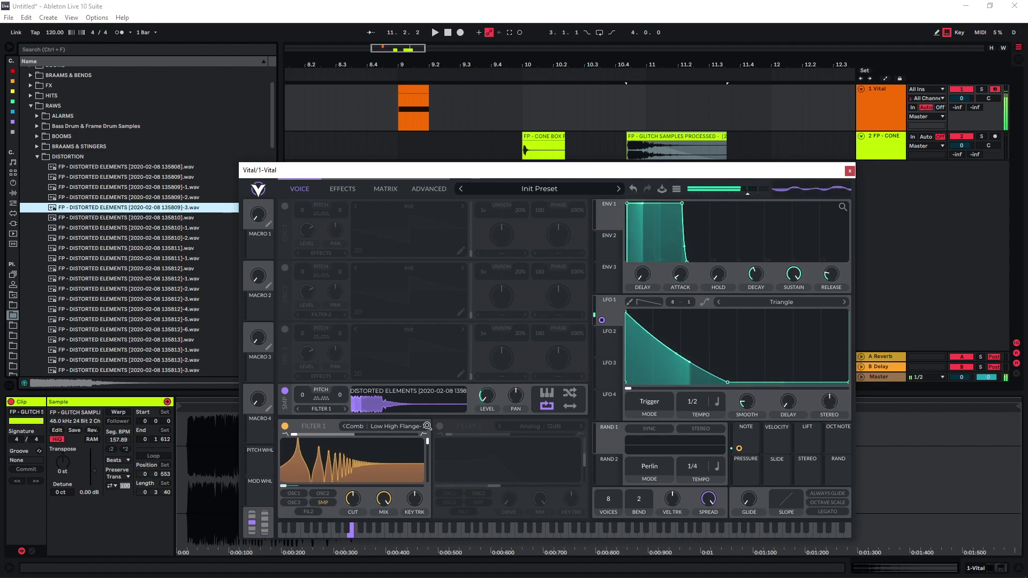
click(425, 426)
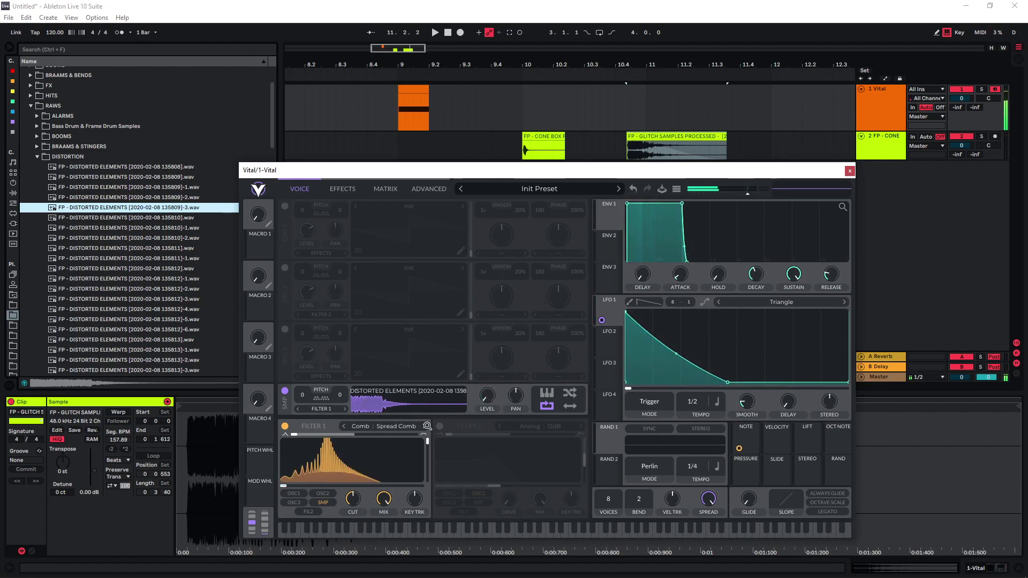
drag(294, 434, 344, 434)
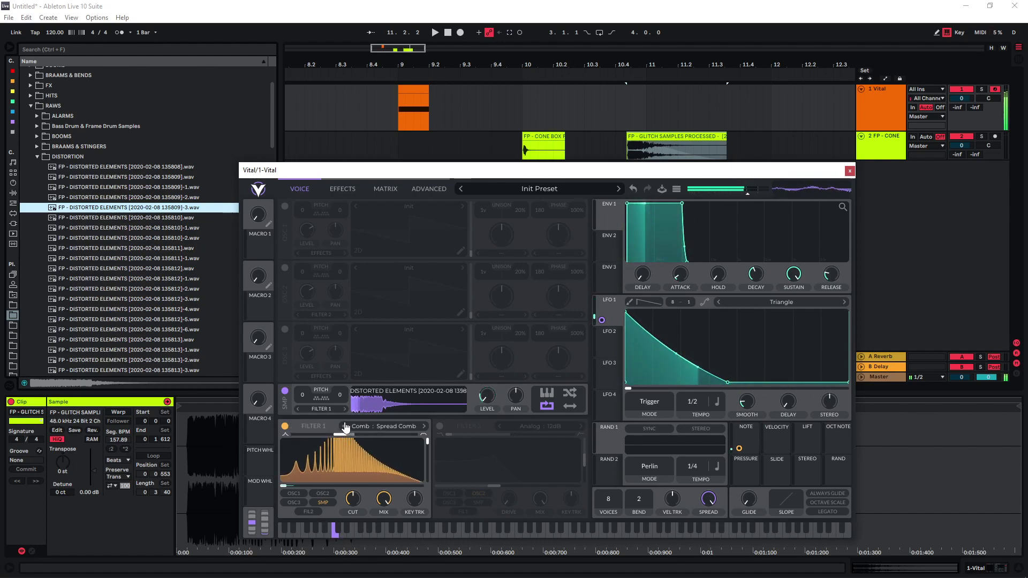
click(343, 426)
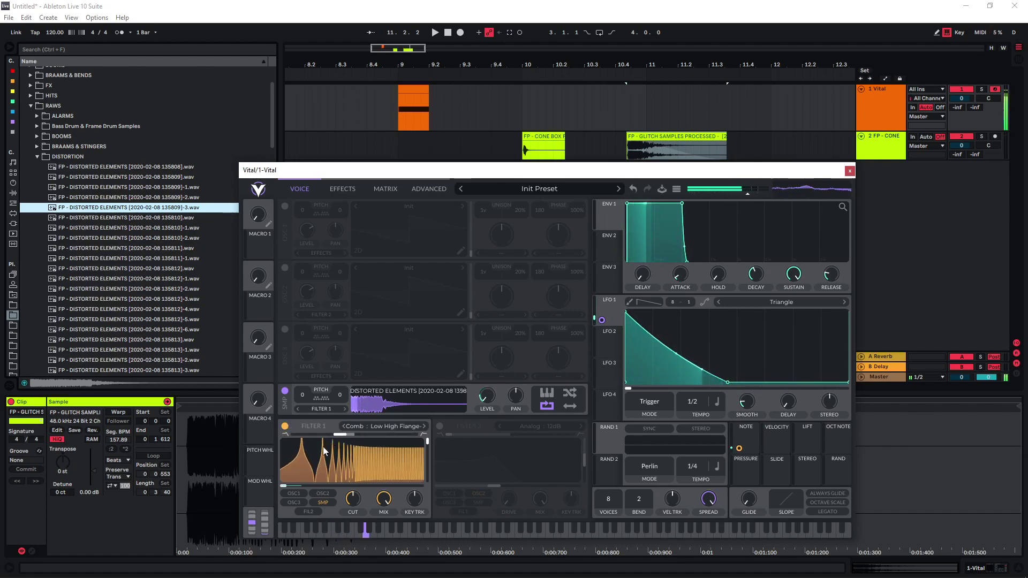